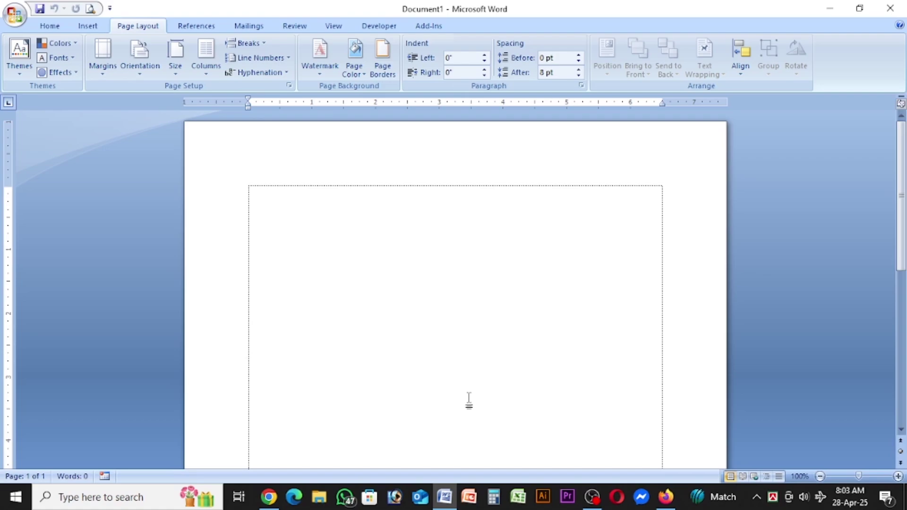
- Type a line of filler text, copy it, and start a new line below it
text(hjjkhgghgh)
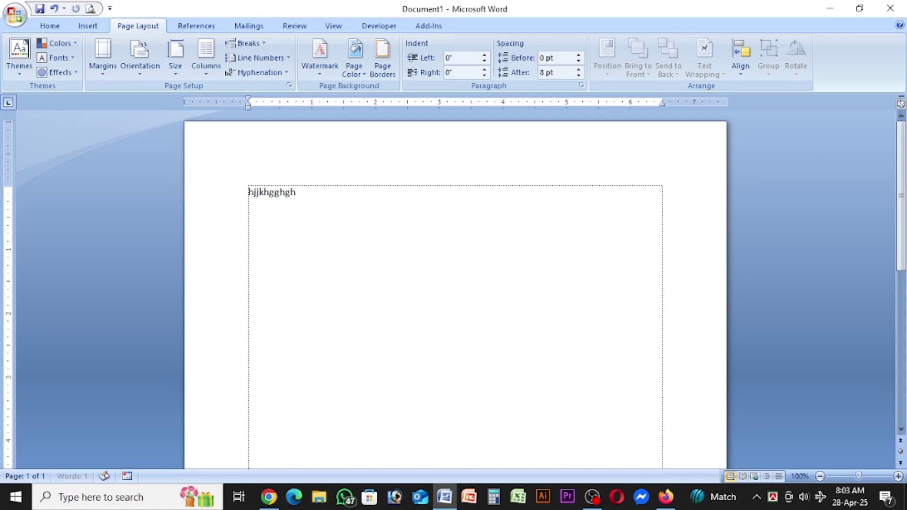
text(ghgh ghghghghghgh gyhghg)
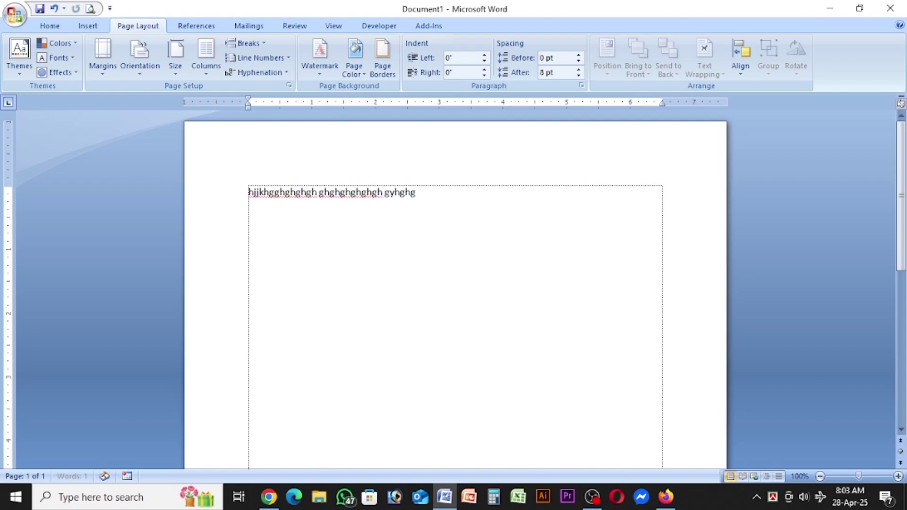
text(hghghghgh ghghghghgh)
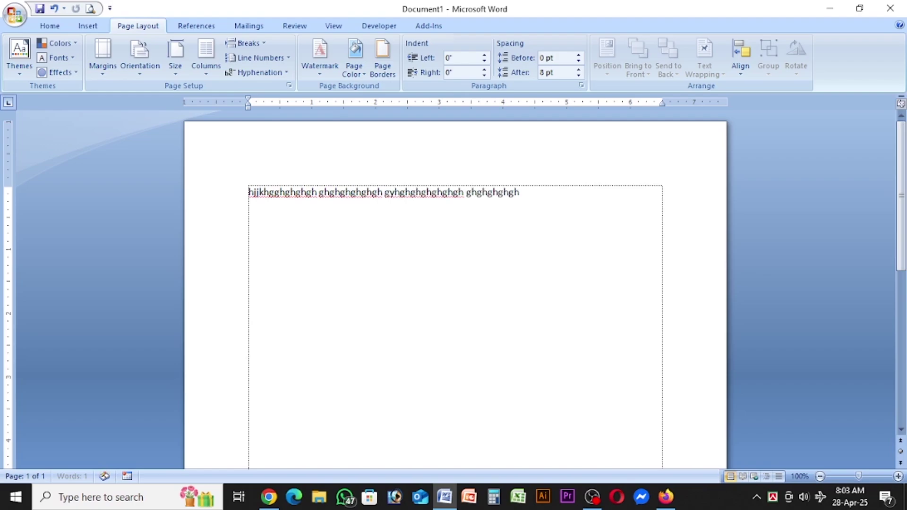
text(g hghghghghghghgh)
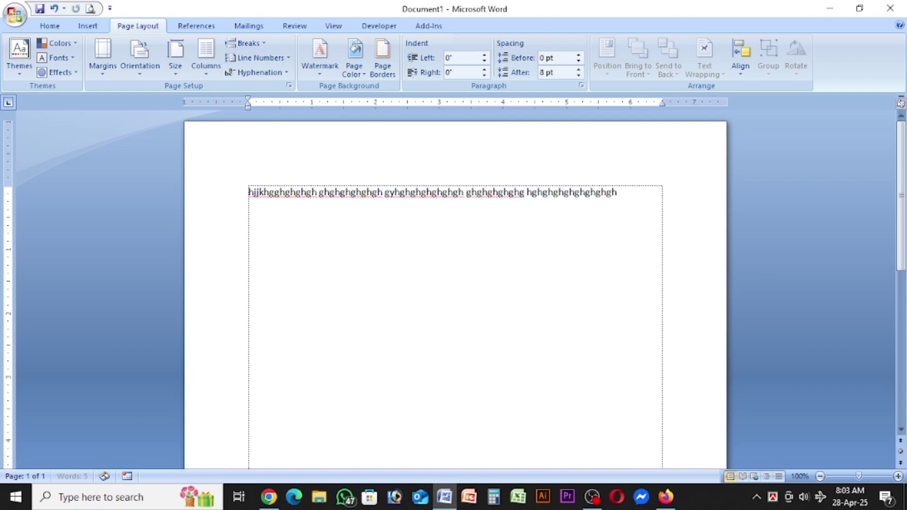
text(ghghghghghgh)
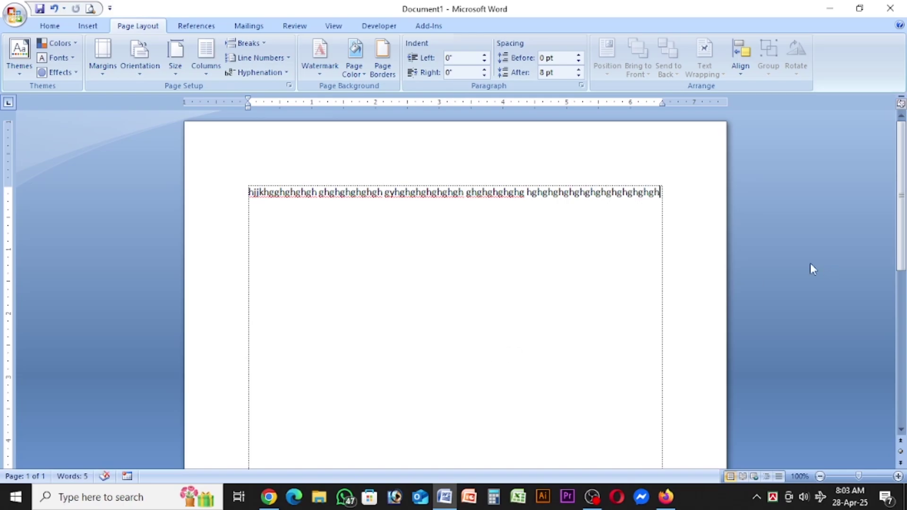
triple_click(496, 195)
right_click(496, 198)
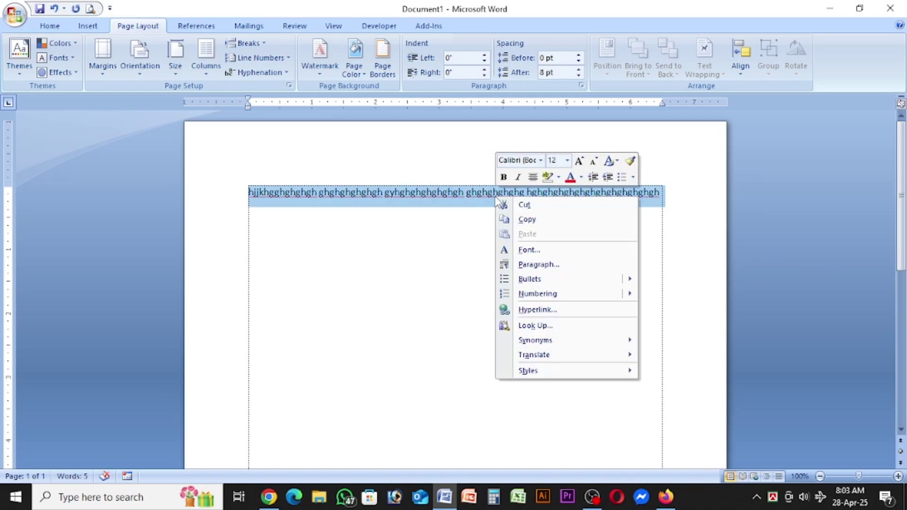
click(538, 221)
click(307, 224)
click(667, 196)
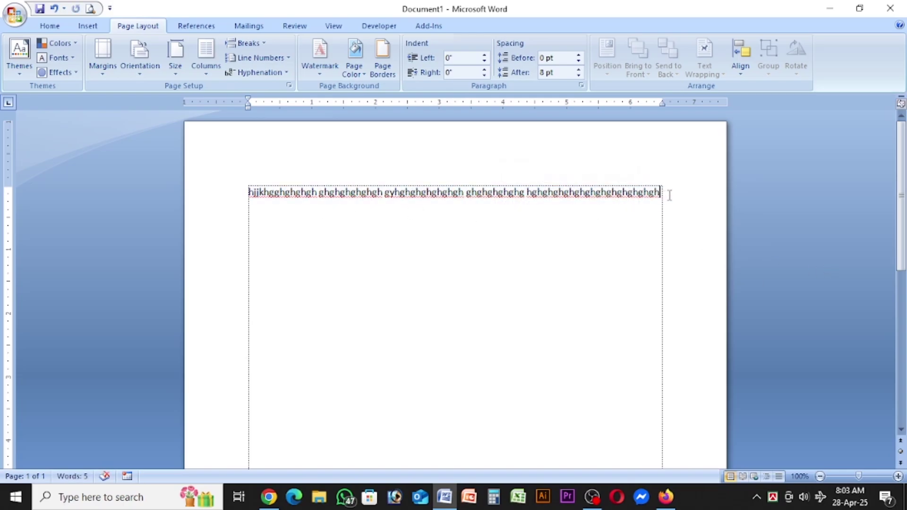
key(Return)
- Paste the copied filler line repeatedly from the Home tab until the text reaches page 2
click(50, 26)
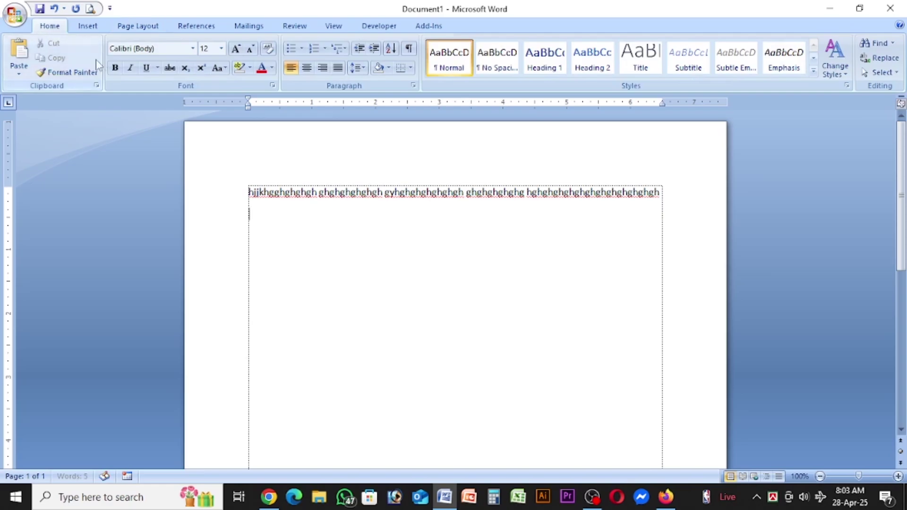
triple_click(18, 56)
triple_click(18, 56)
triple_click(18, 56)
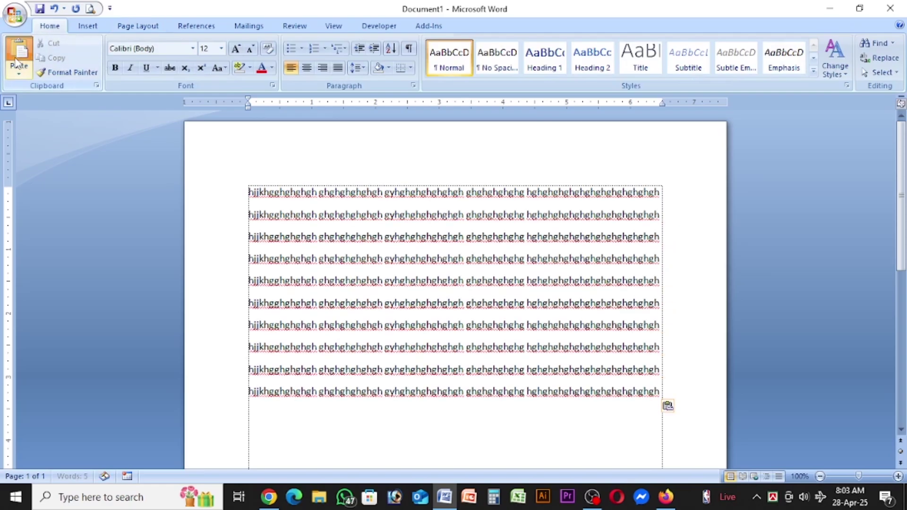
triple_click(16, 58)
triple_click(16, 59)
triple_click(15, 59)
triple_click(16, 58)
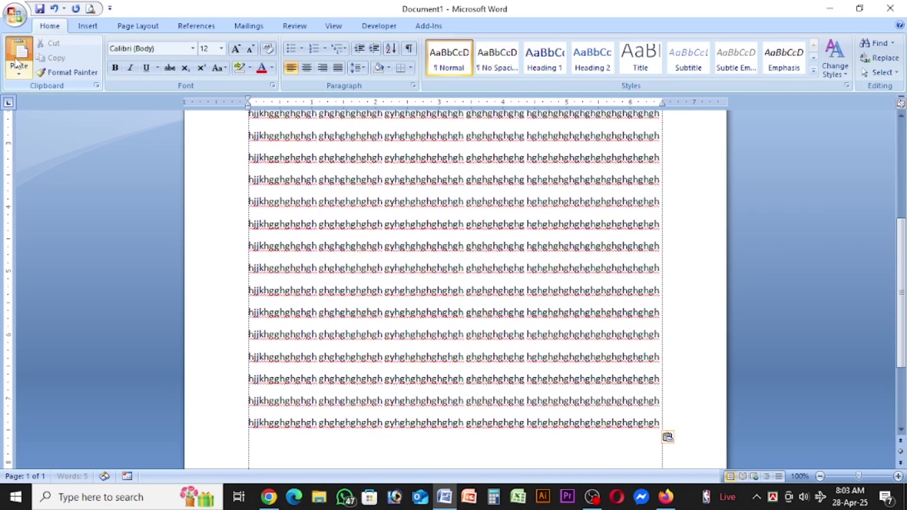
double_click(16, 58)
double_click(15, 58)
triple_click(16, 58)
click(15, 59)
scroll(517, 337, up, 3)
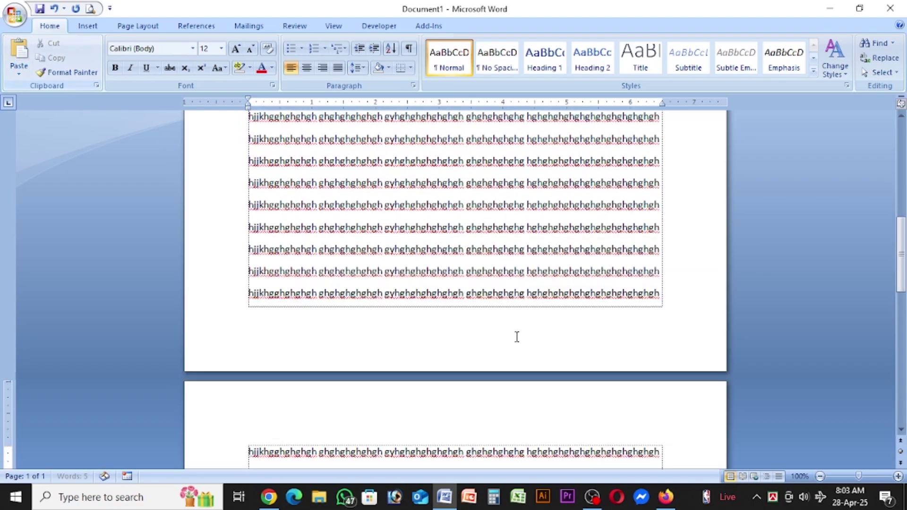
scroll(517, 337, up, 5)
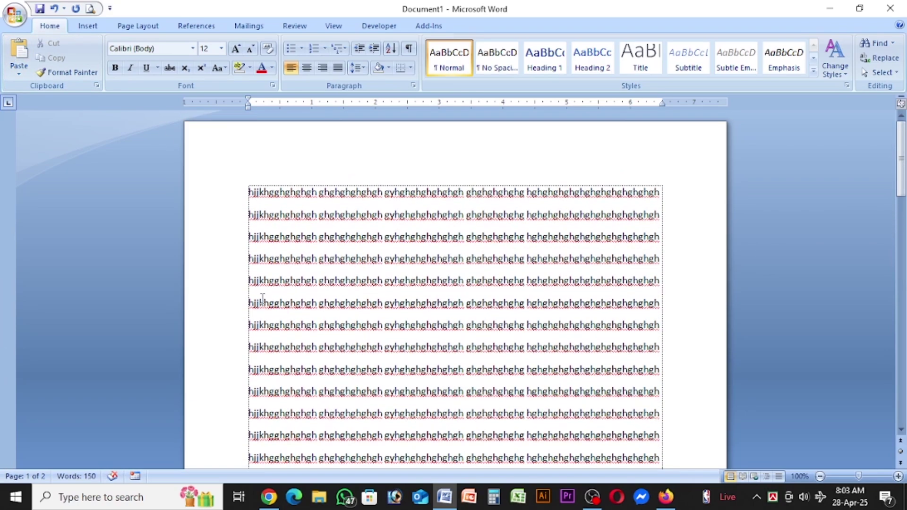
- Open the Printed Watermark dialog from Page Layout > Watermark > Custom Watermark
click(142, 27)
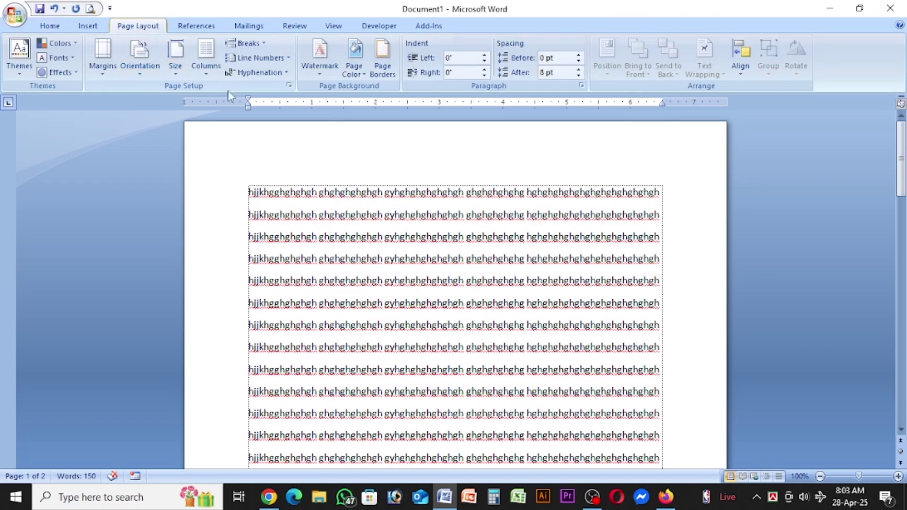
click(322, 74)
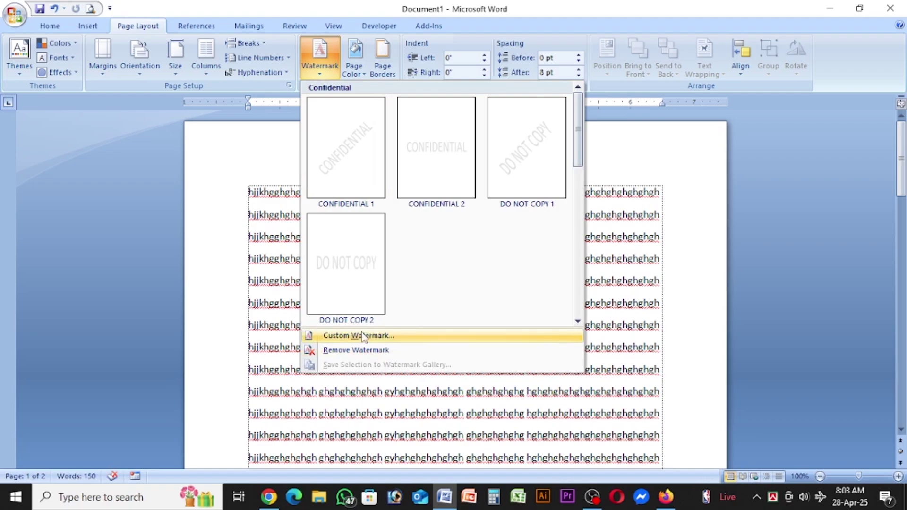
click(365, 335)
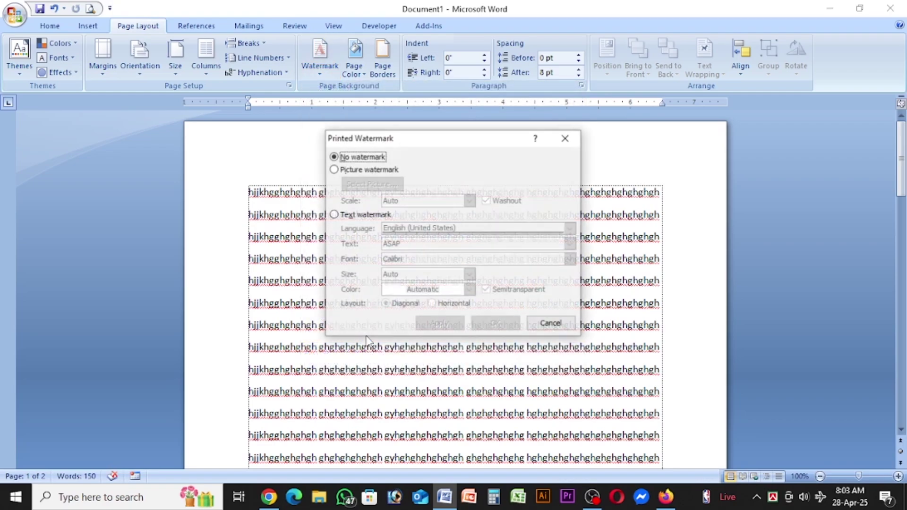
drag(443, 129, 561, 124)
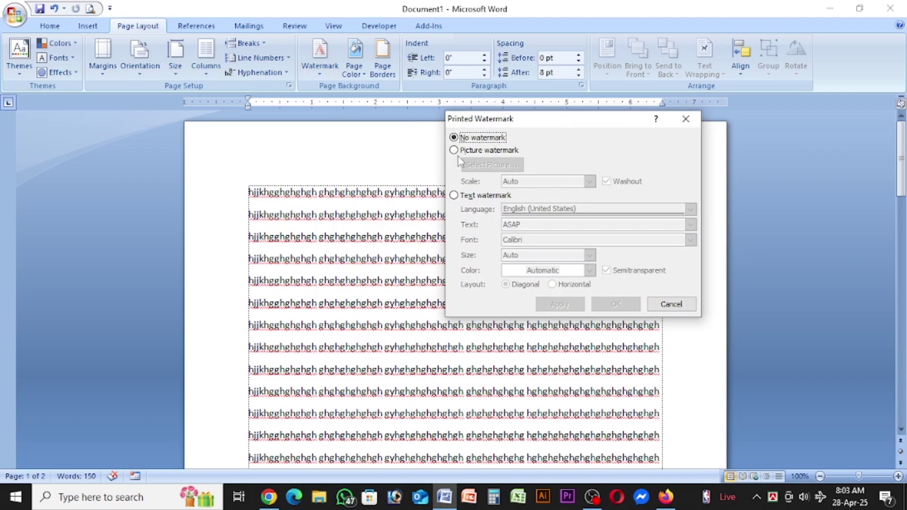
- Choose a text watermark, replace ASAP with a person's name, and set its colour to red
click(454, 196)
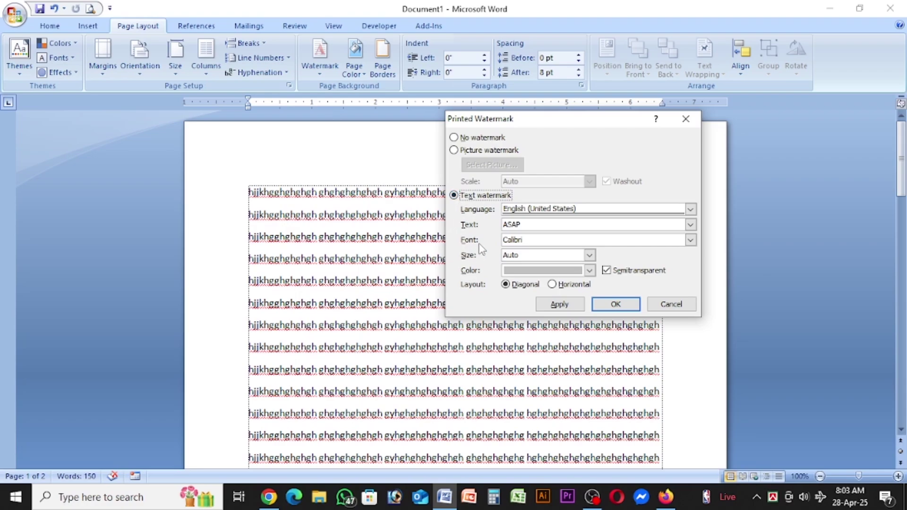
click(540, 227)
key(BackSpace)
key(BackSpace)
key(BackSpace)
key(BackSpace)
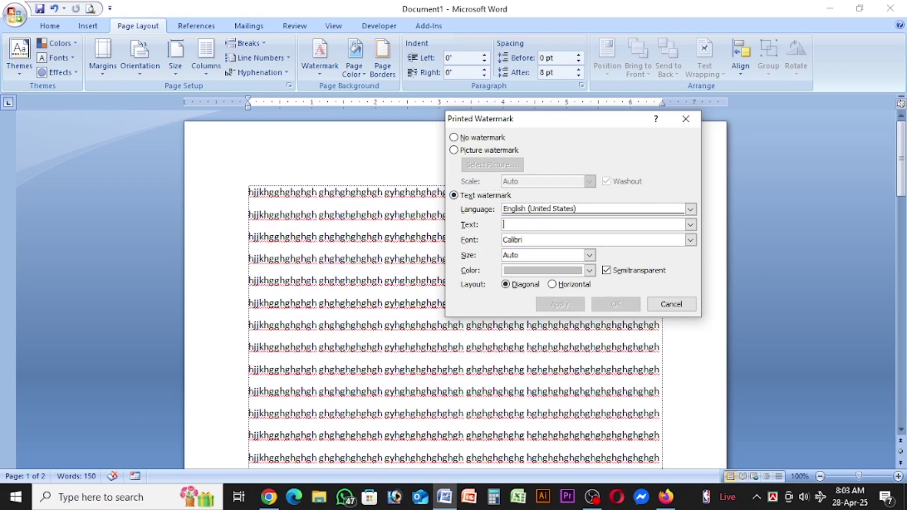
text(ea)
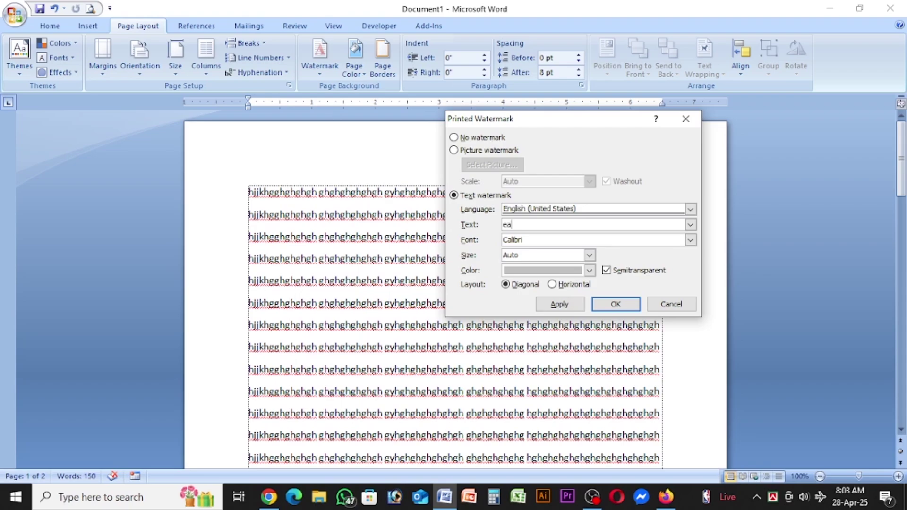
text(r hossain)
click(590, 271)
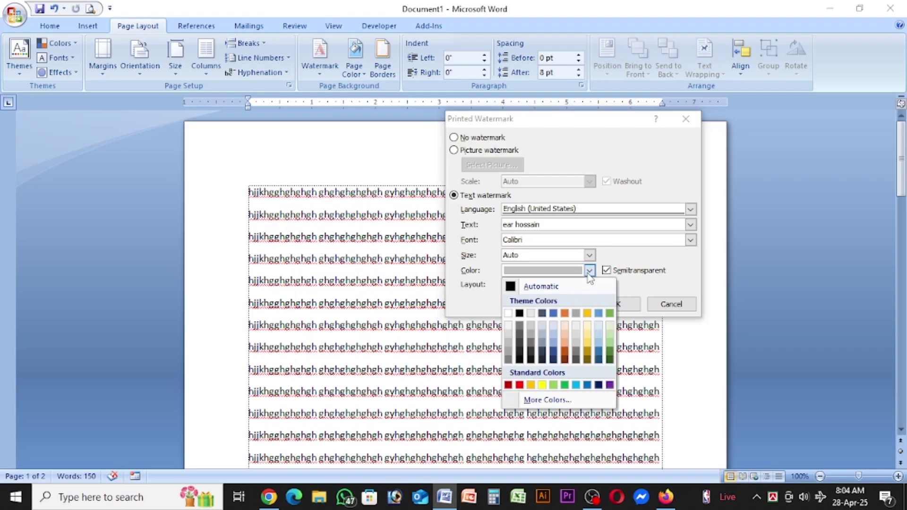
click(520, 386)
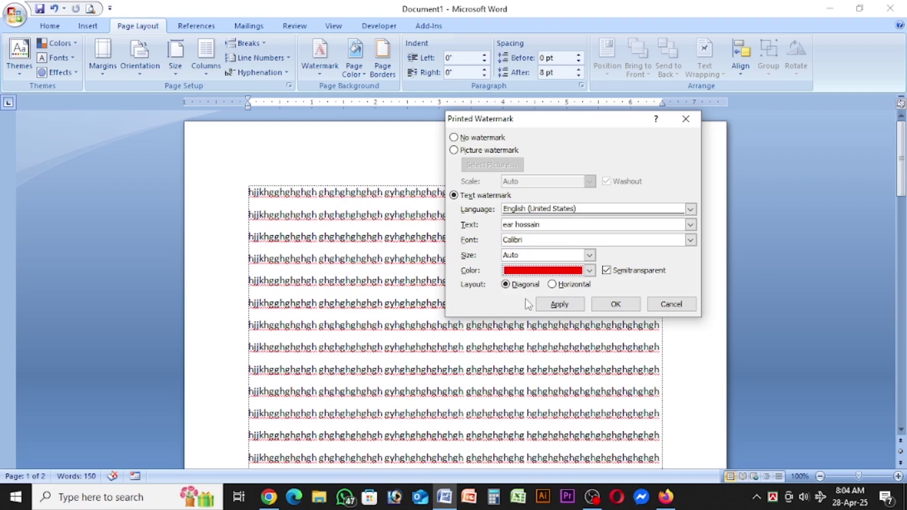
- Apply the red diagonal name watermark and scroll through the pages to check it
click(616, 305)
scroll(540, 301, down, 3)
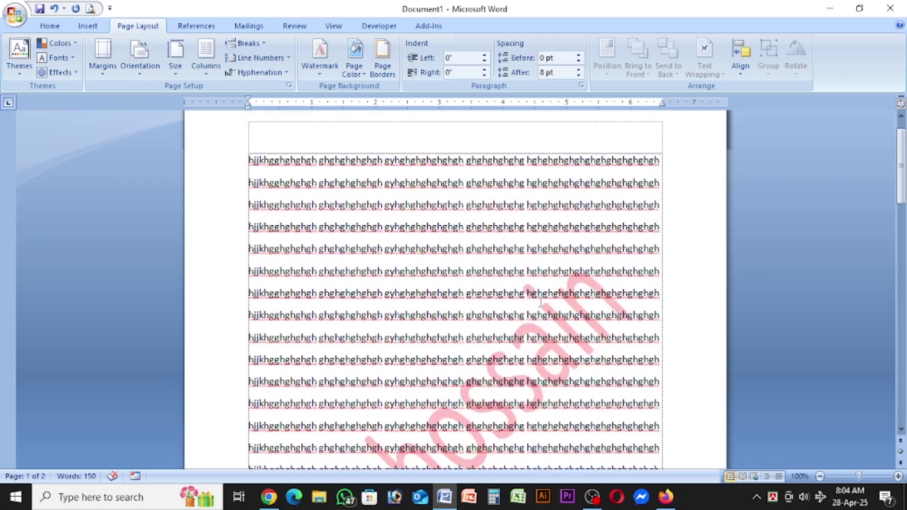
scroll(540, 301, down, 1)
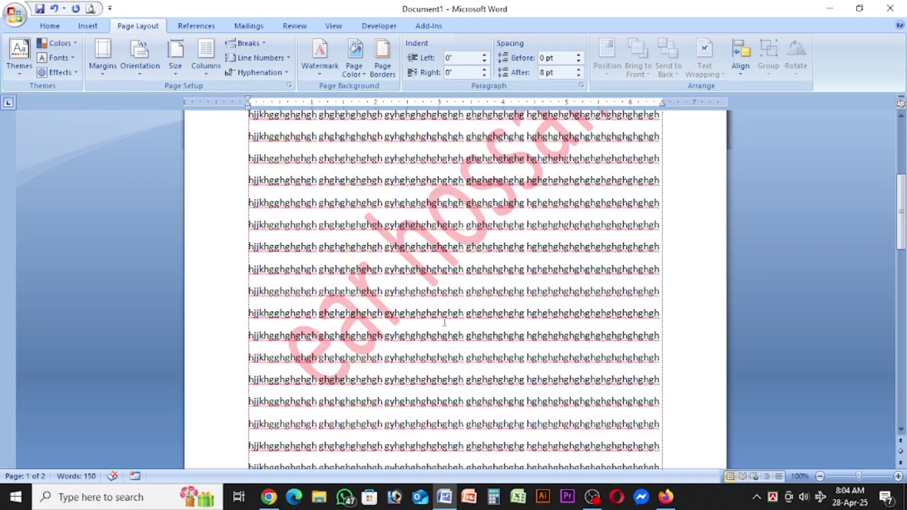
scroll(530, 242, up, 2)
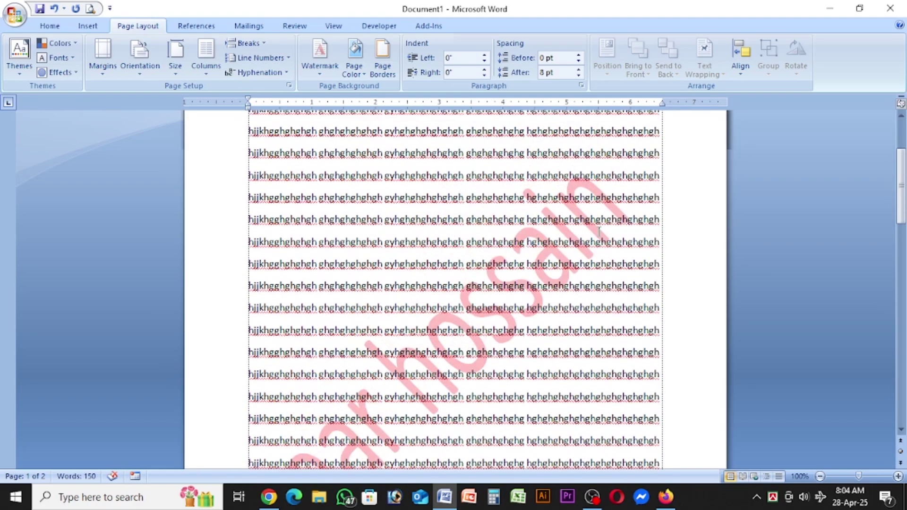
scroll(430, 335, up, 1)
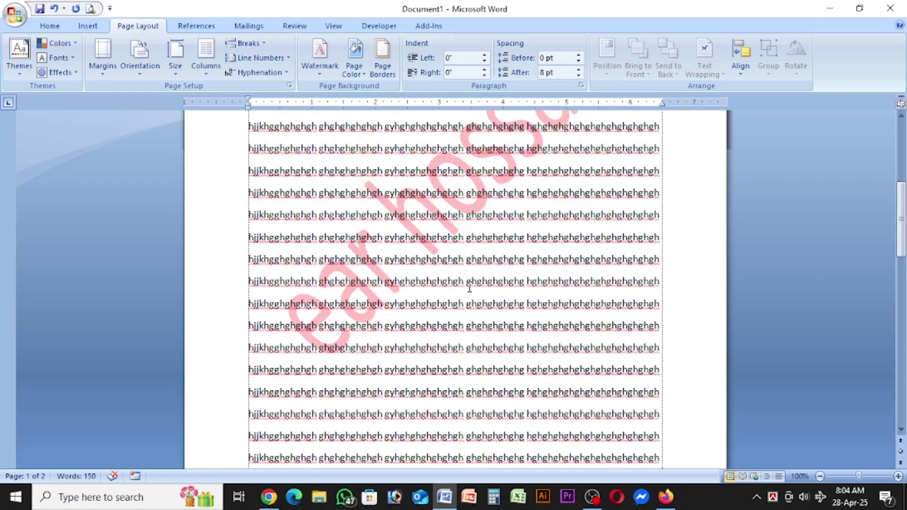
scroll(476, 284, down, 3)
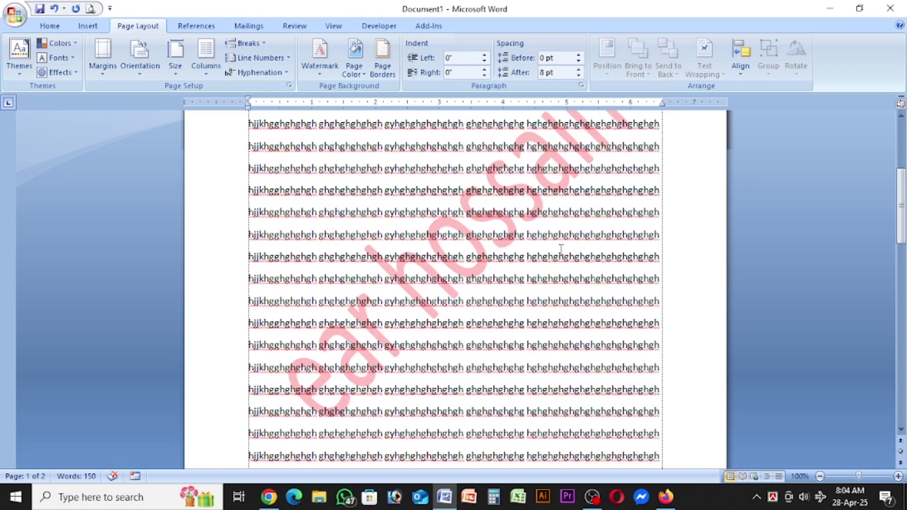
- Change the watermark layout to Horizontal in Custom Watermark, then deselect the text
click(320, 59)
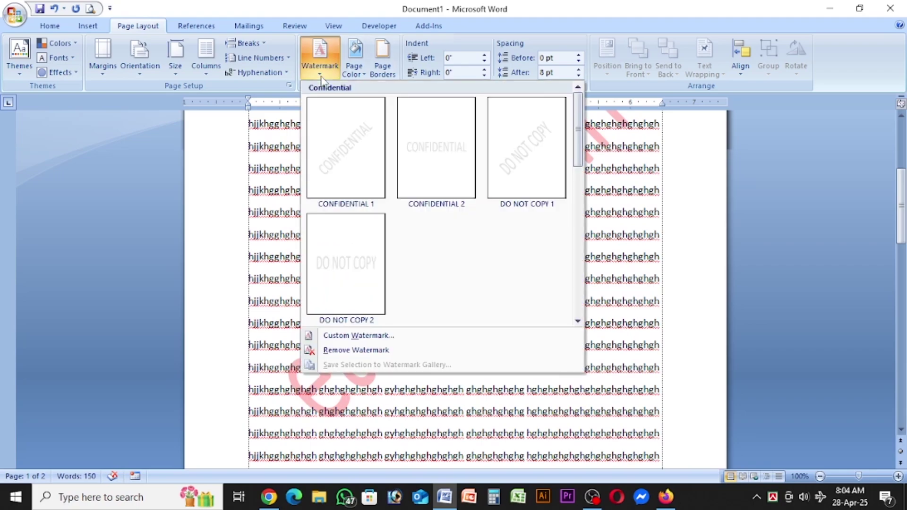
click(362, 336)
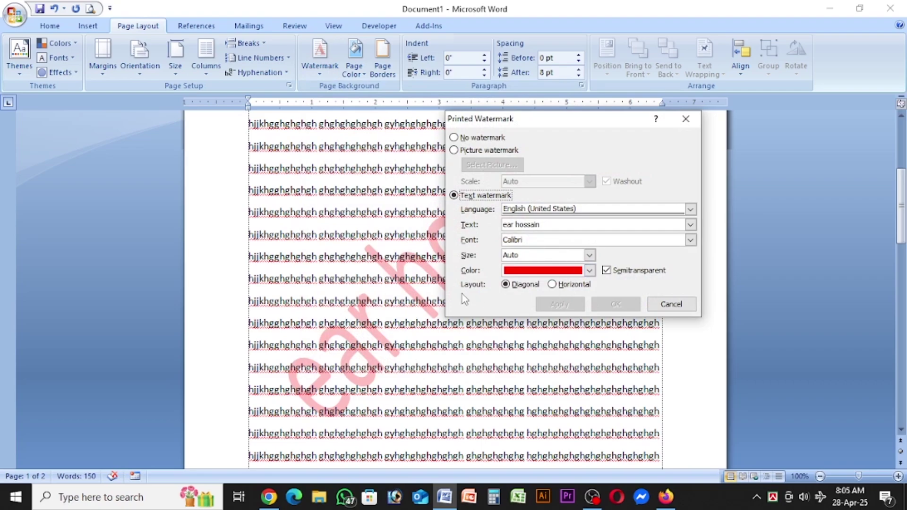
click(553, 285)
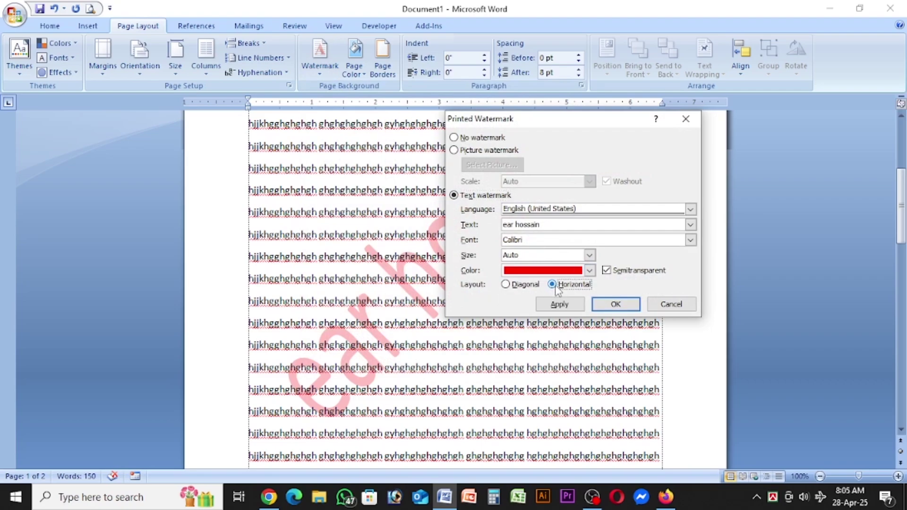
click(616, 305)
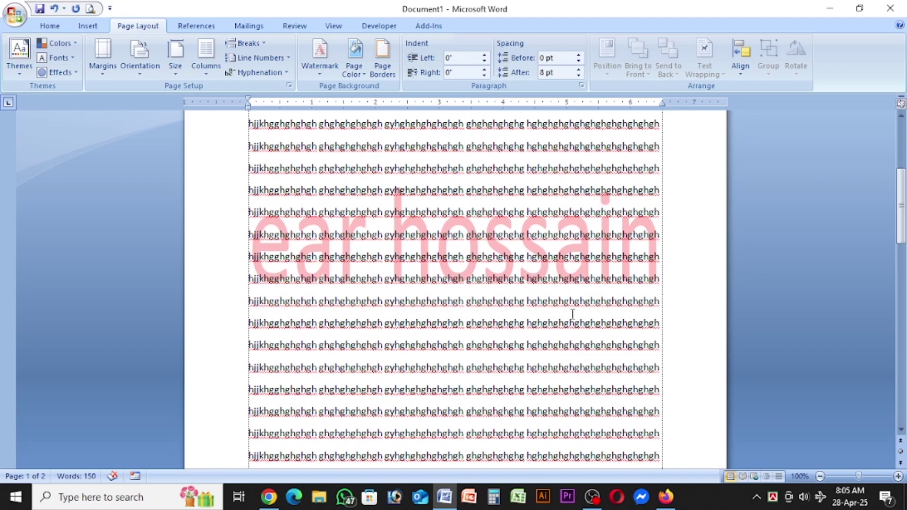
drag(250, 257, 661, 258)
click(528, 301)
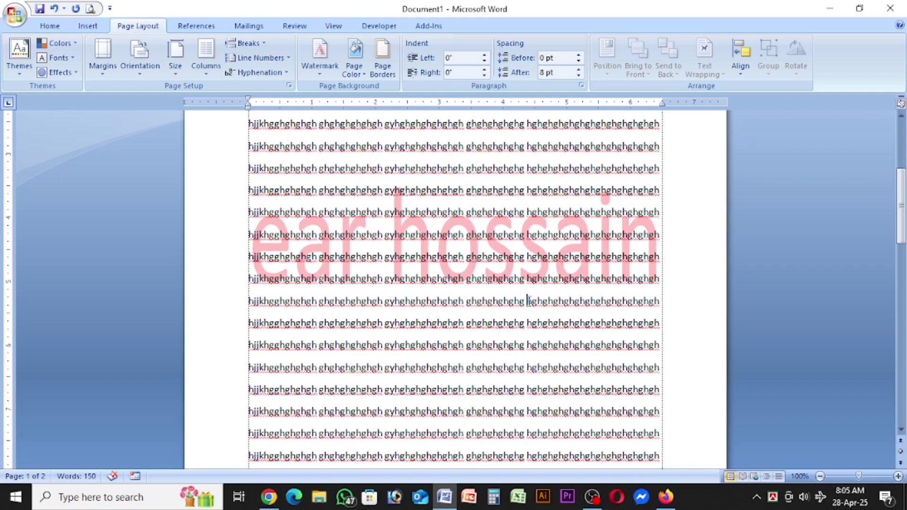
- Remove the watermark, scroll back to the top, and bring the OBS window forward
click(319, 73)
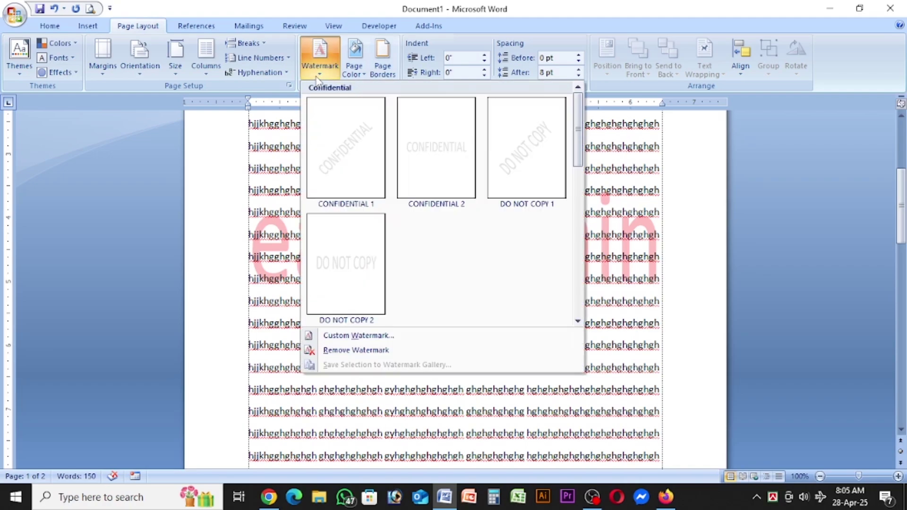
click(358, 357)
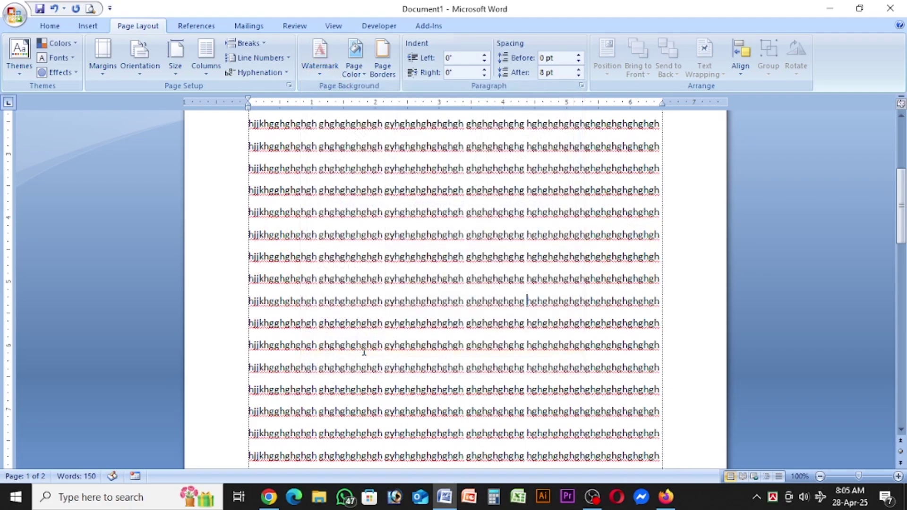
scroll(462, 324, down, 3)
scroll(463, 325, up, 3)
scroll(463, 325, up, 1)
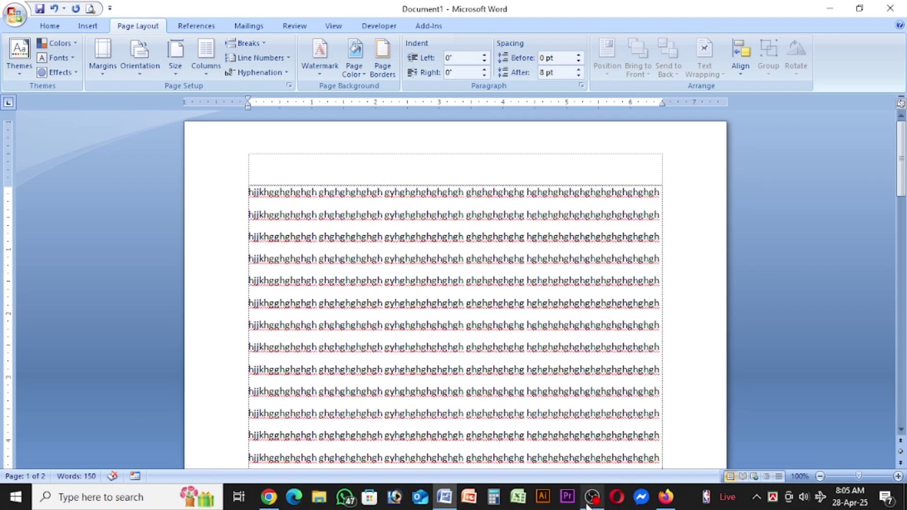
click(594, 469)
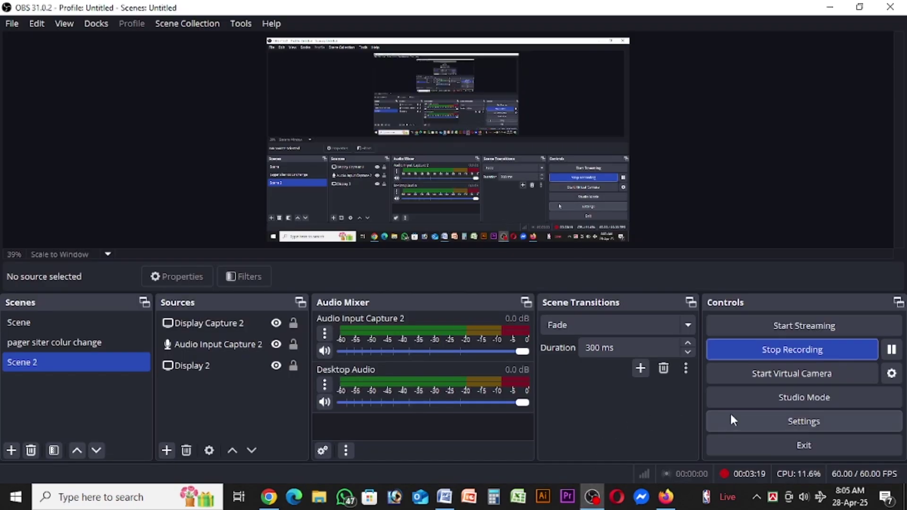